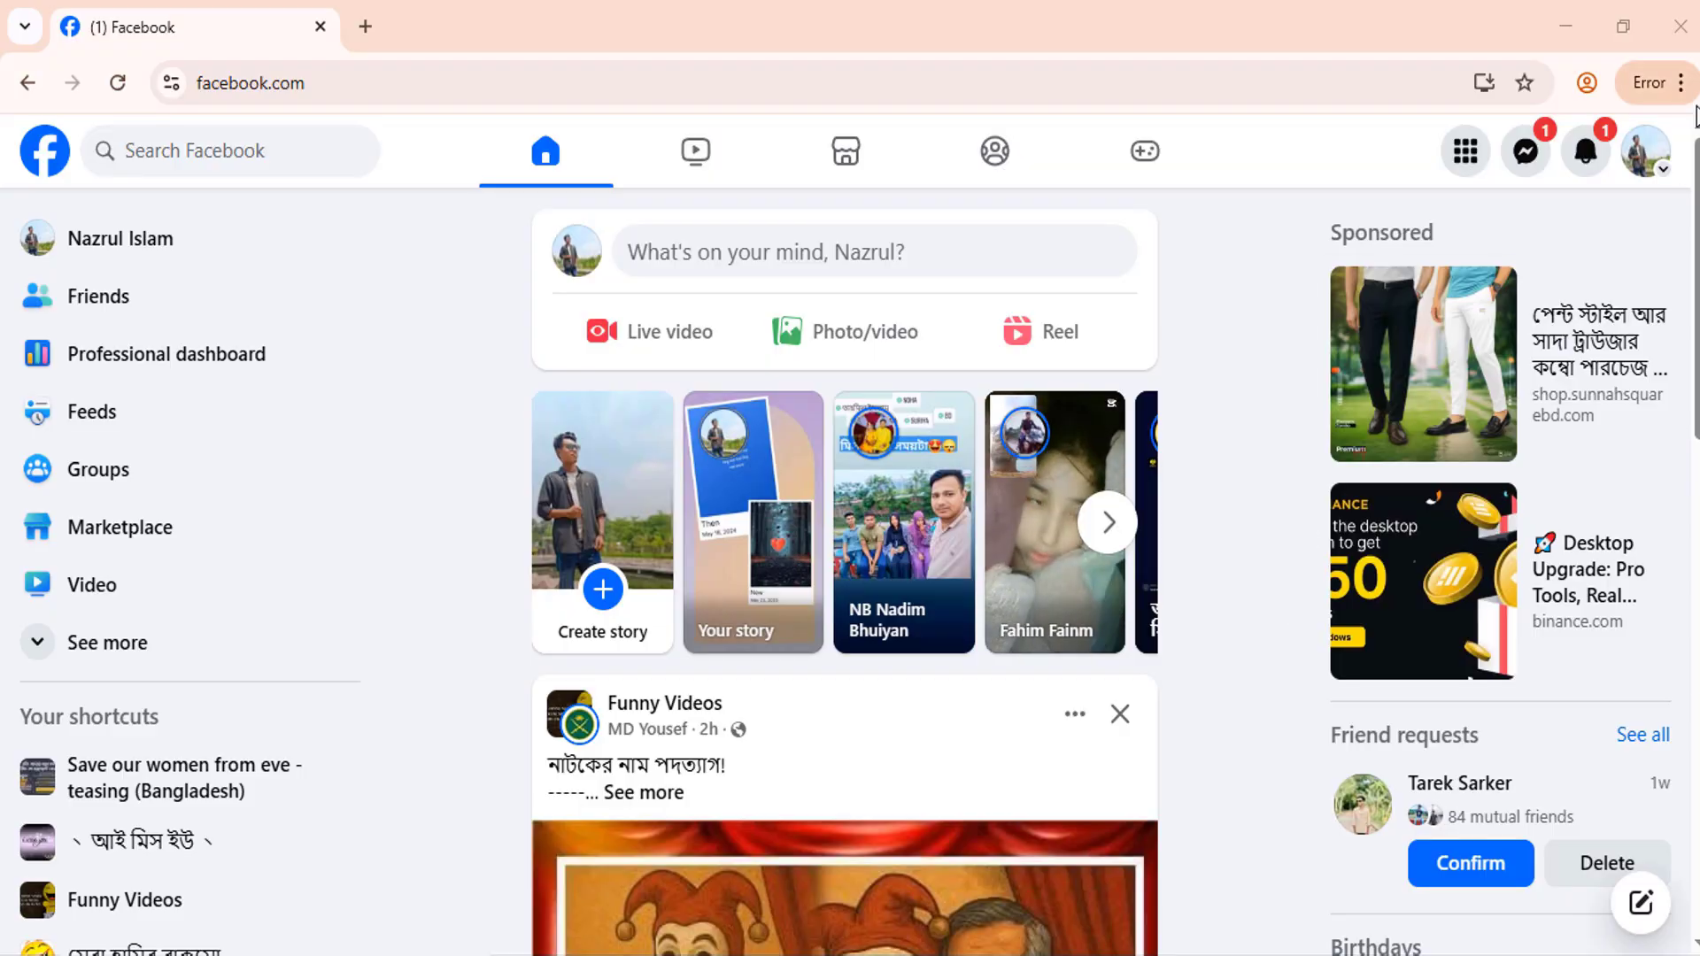
Go to Facebook Settings through the account menu's Settings & privacy options
left_click(1647, 150)
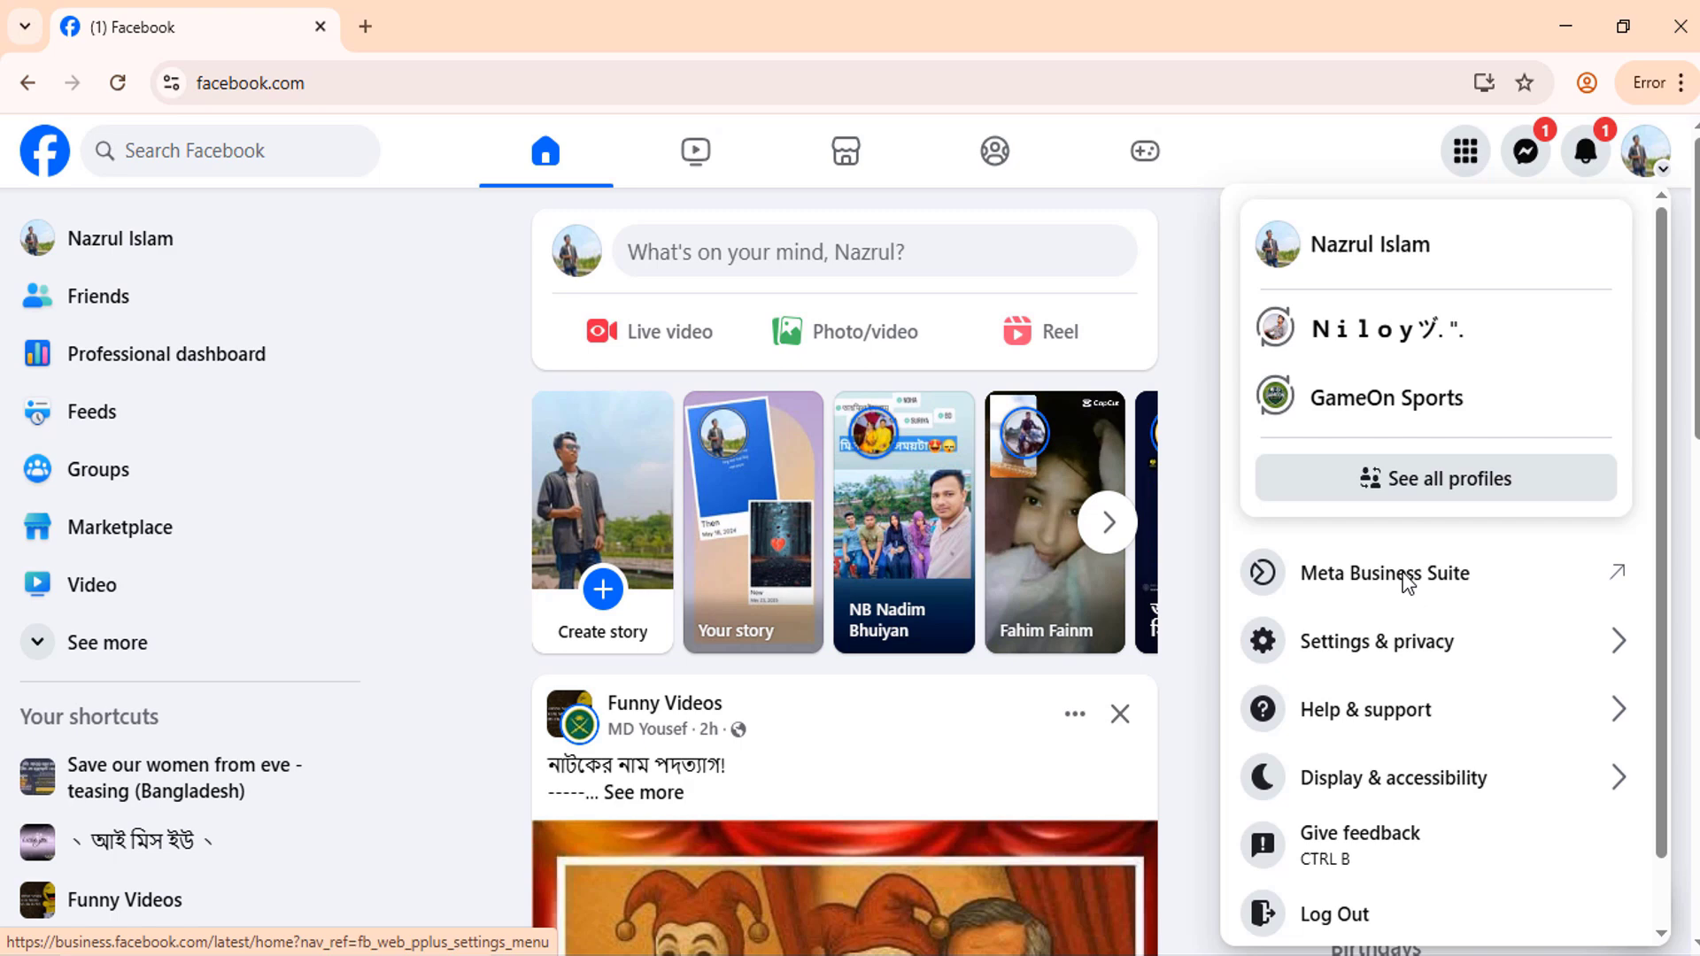
left_click(1360, 655)
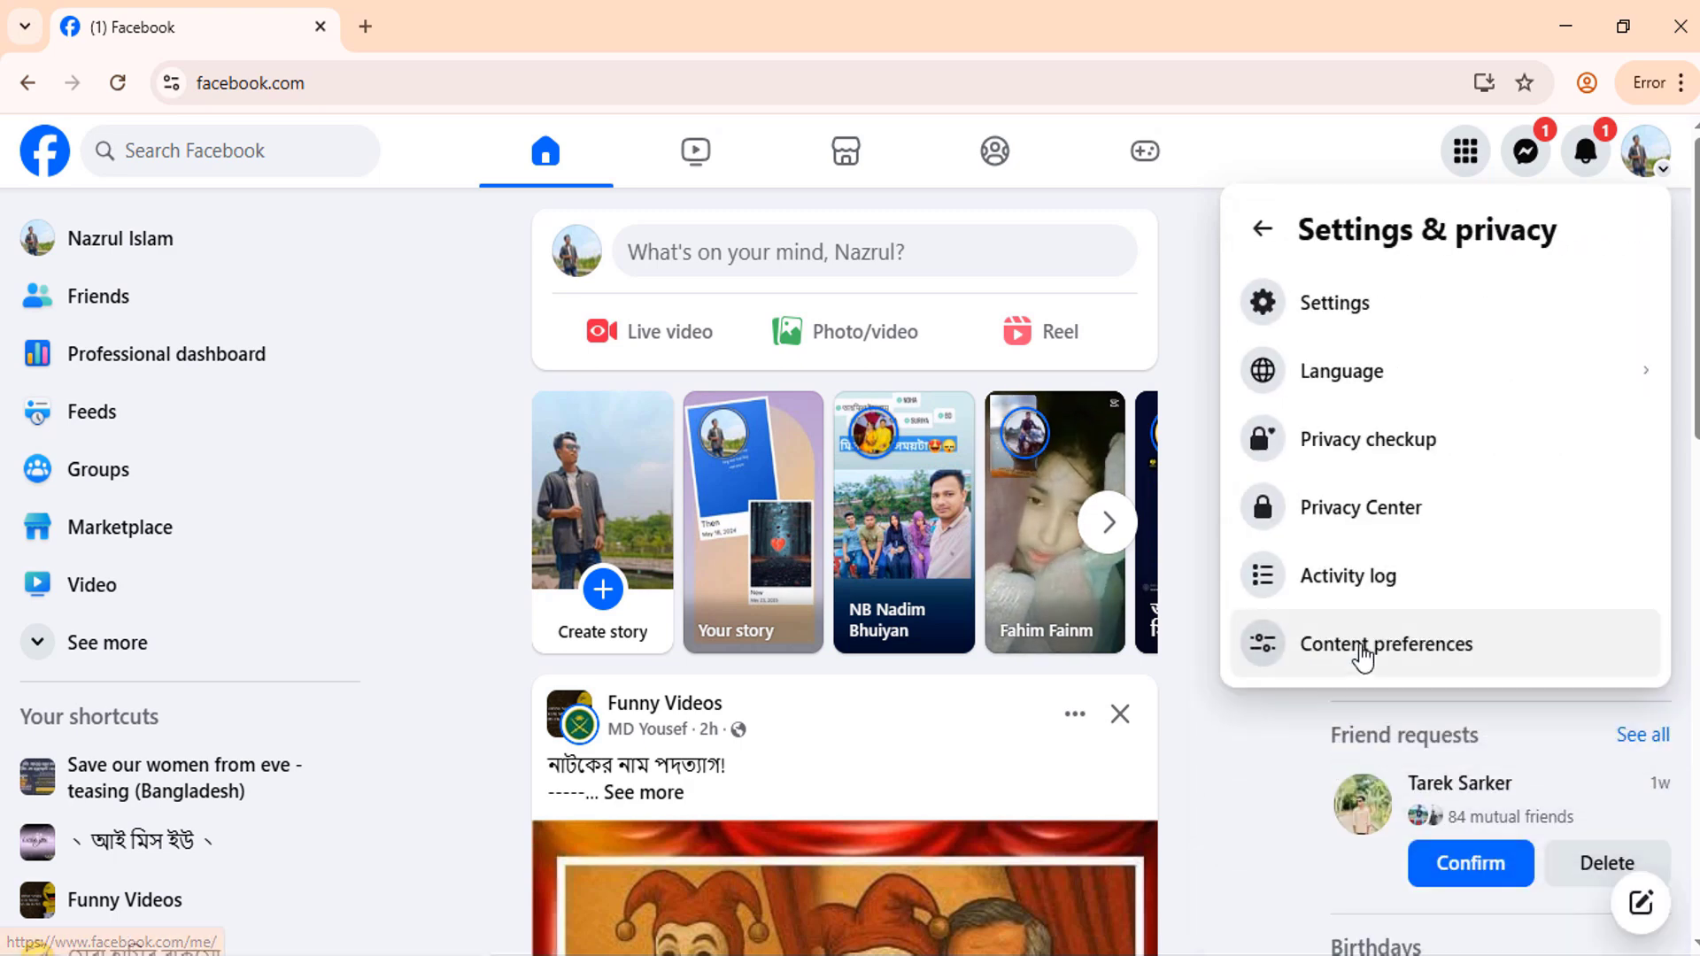
left_click(1347, 300)
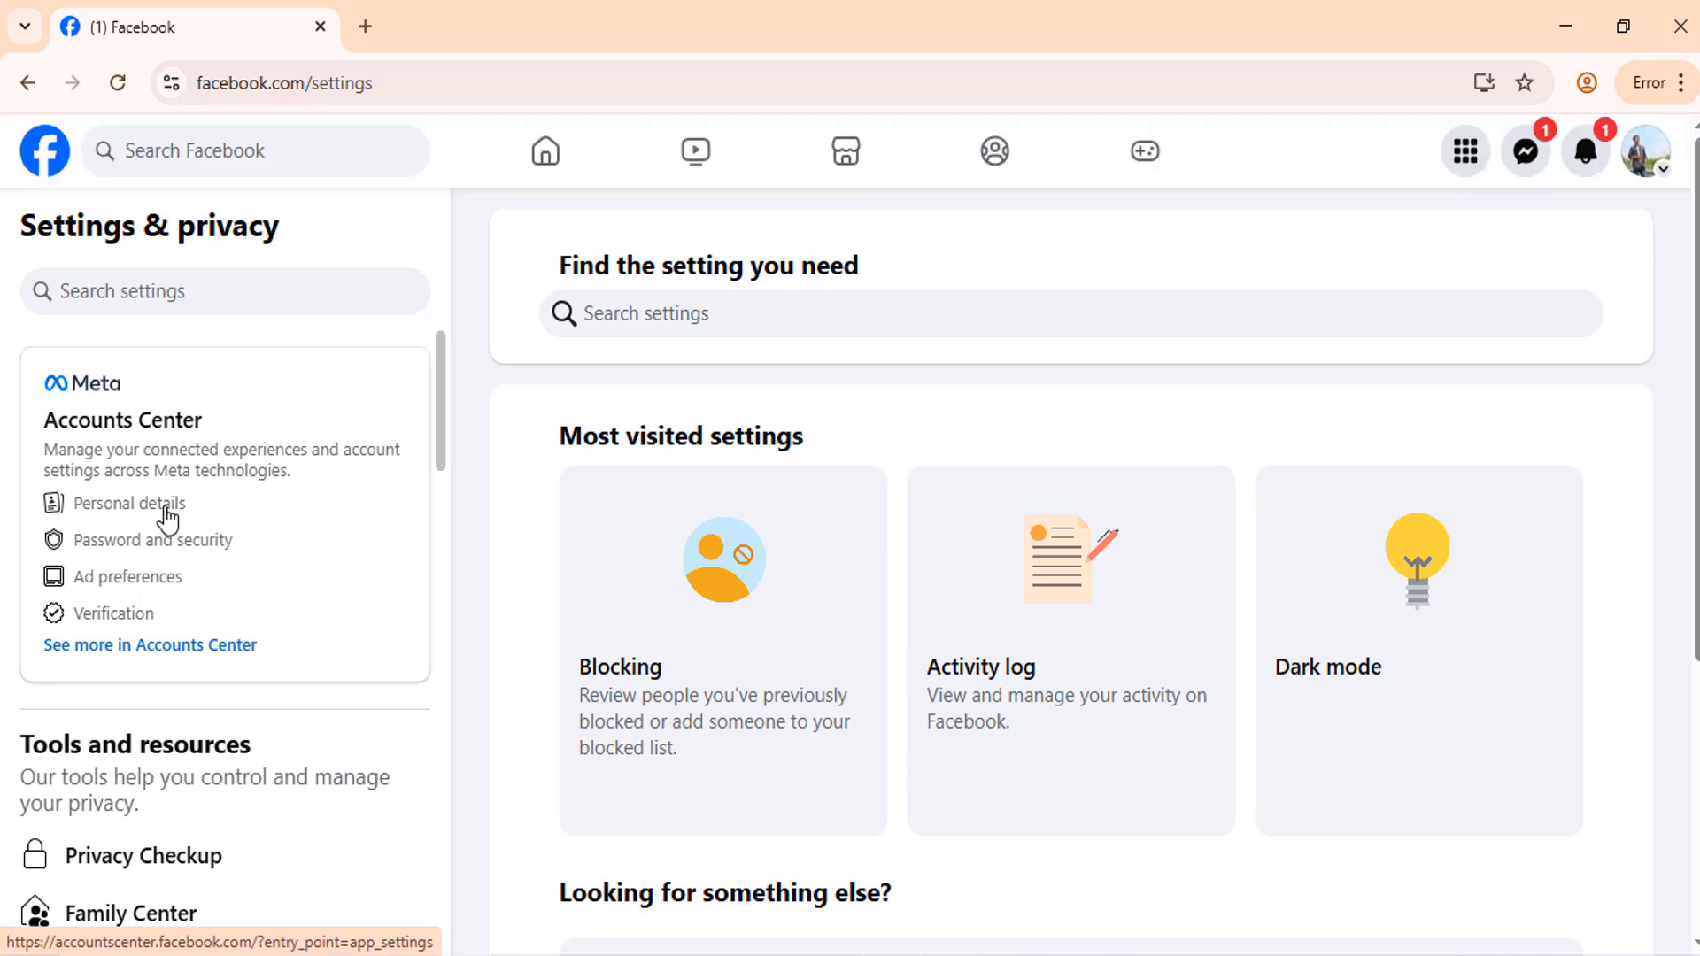
left_click(167, 518)
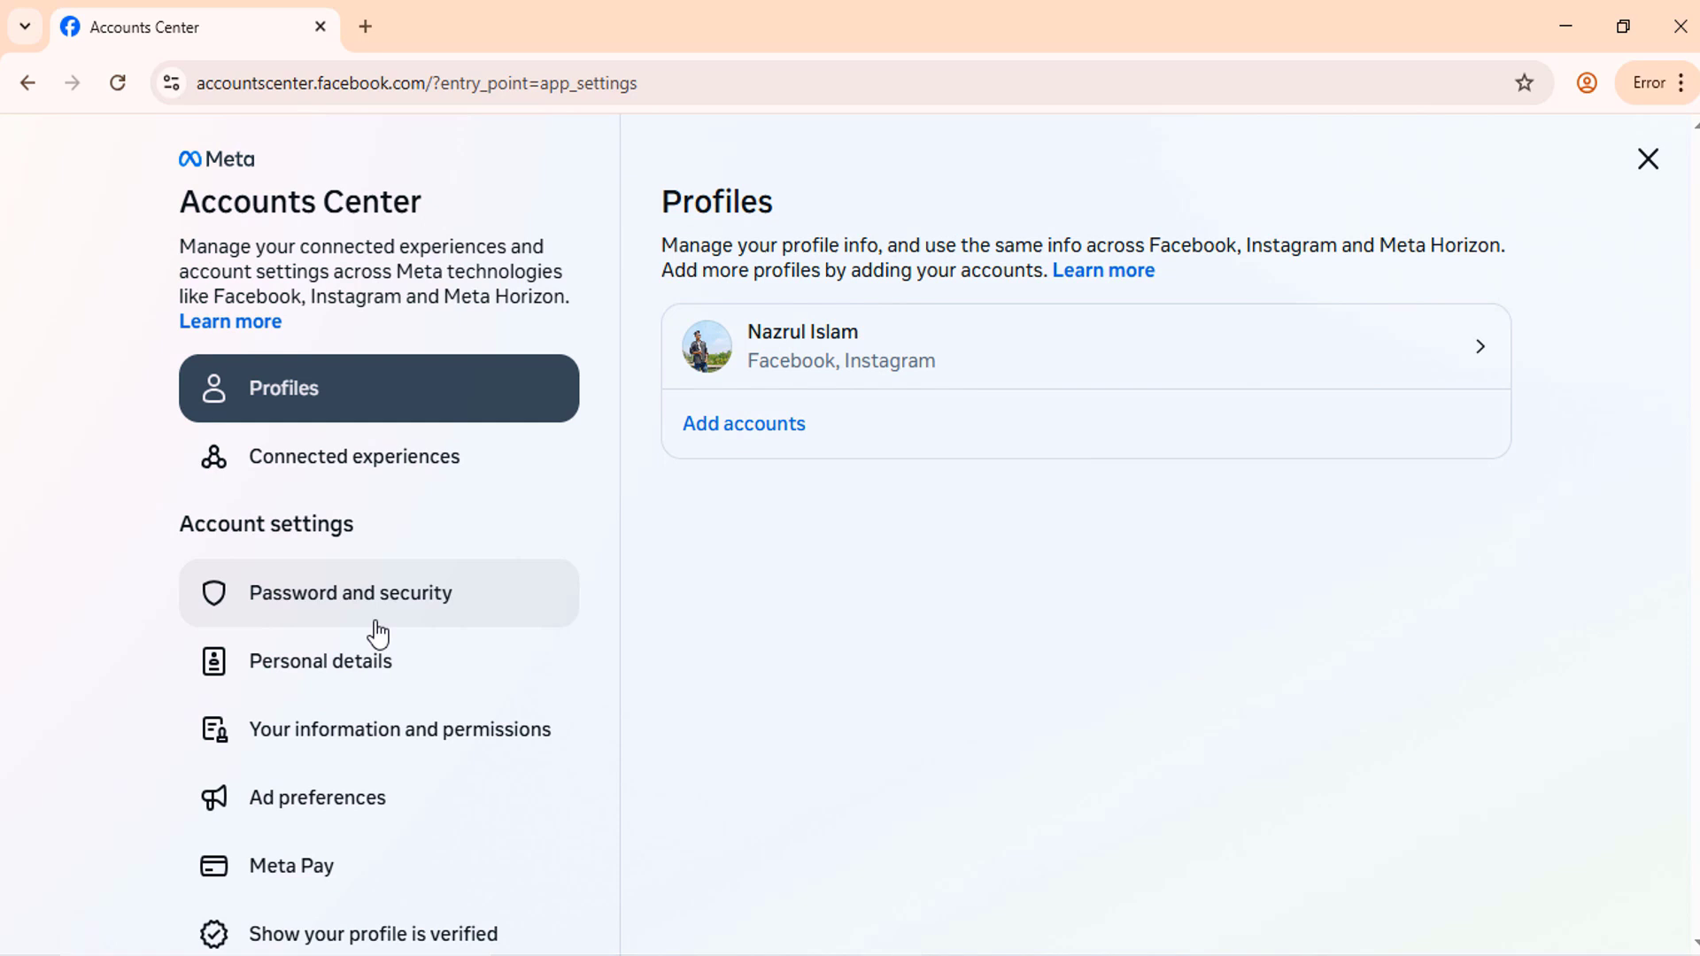
left_click(304, 670)
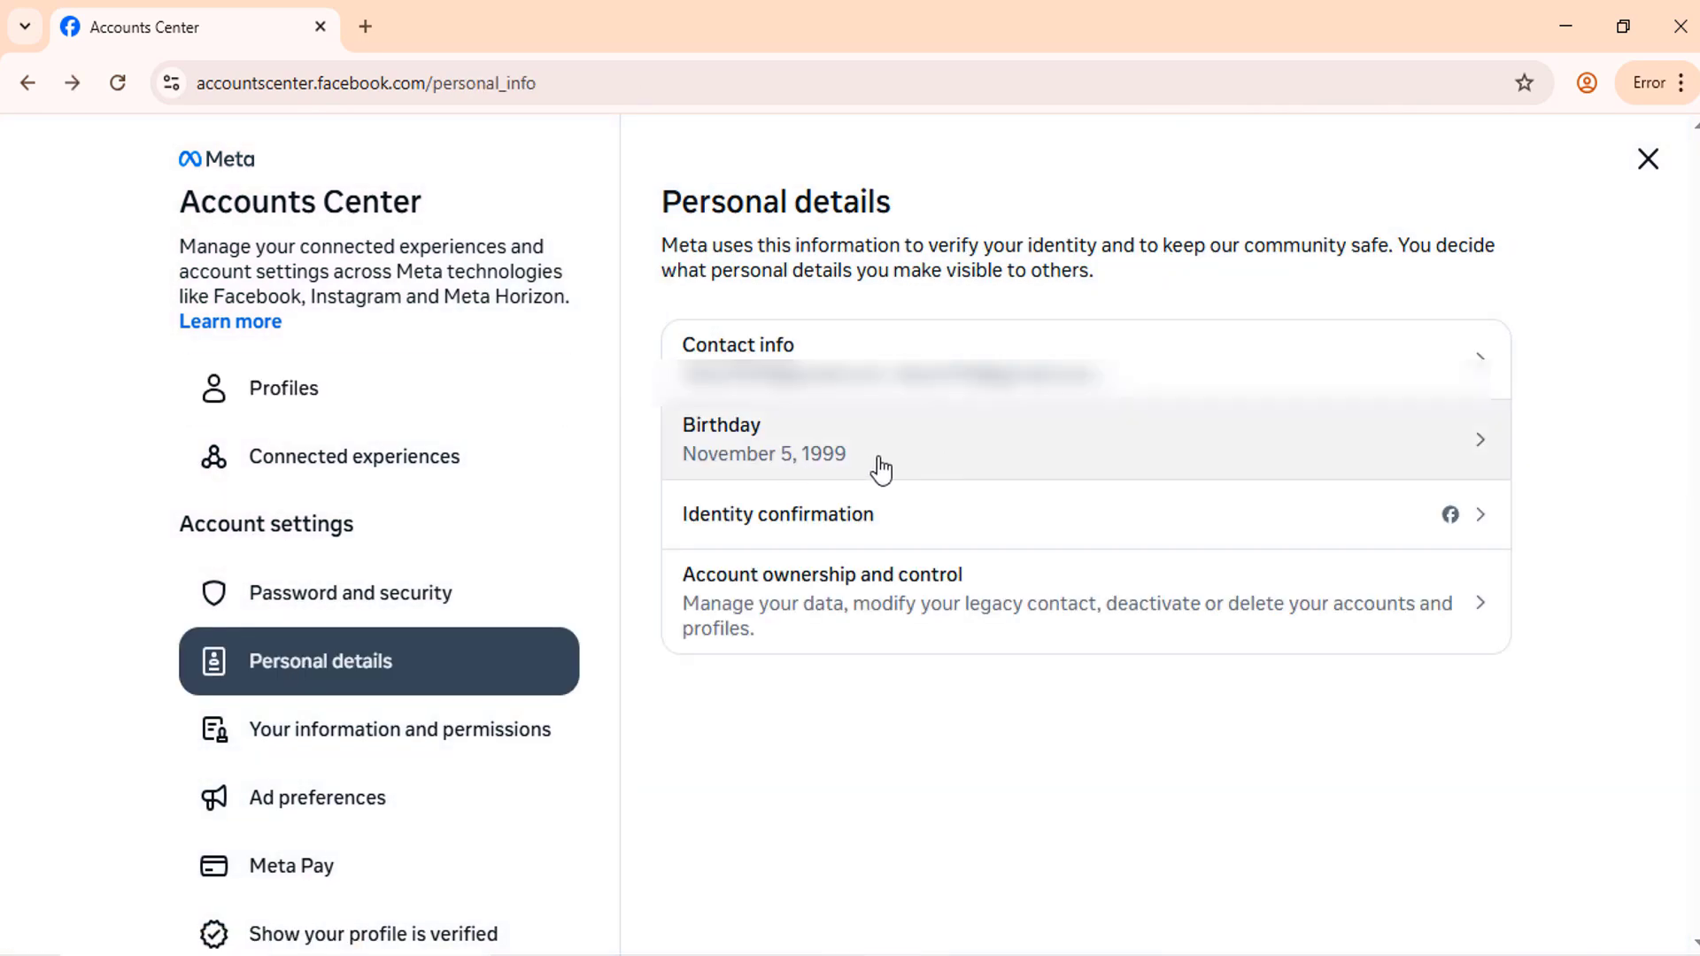
left_click(911, 468)
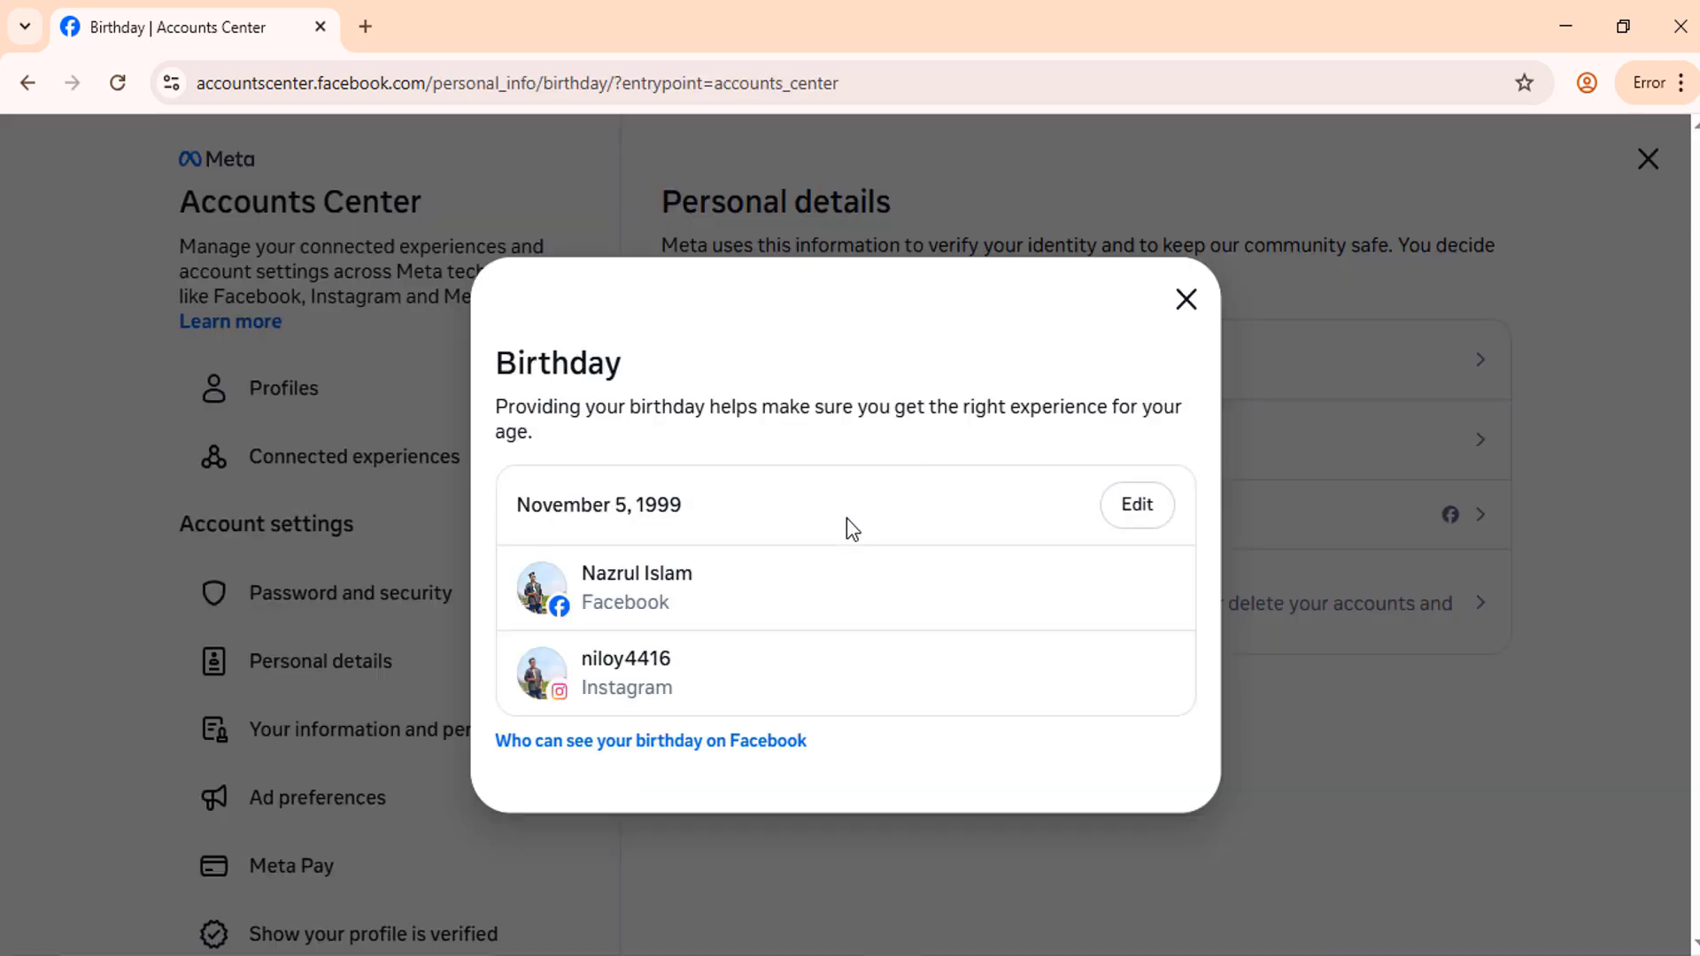
Edit the birthday to reach the Request a Birthday Change help form
left_click(1133, 505)
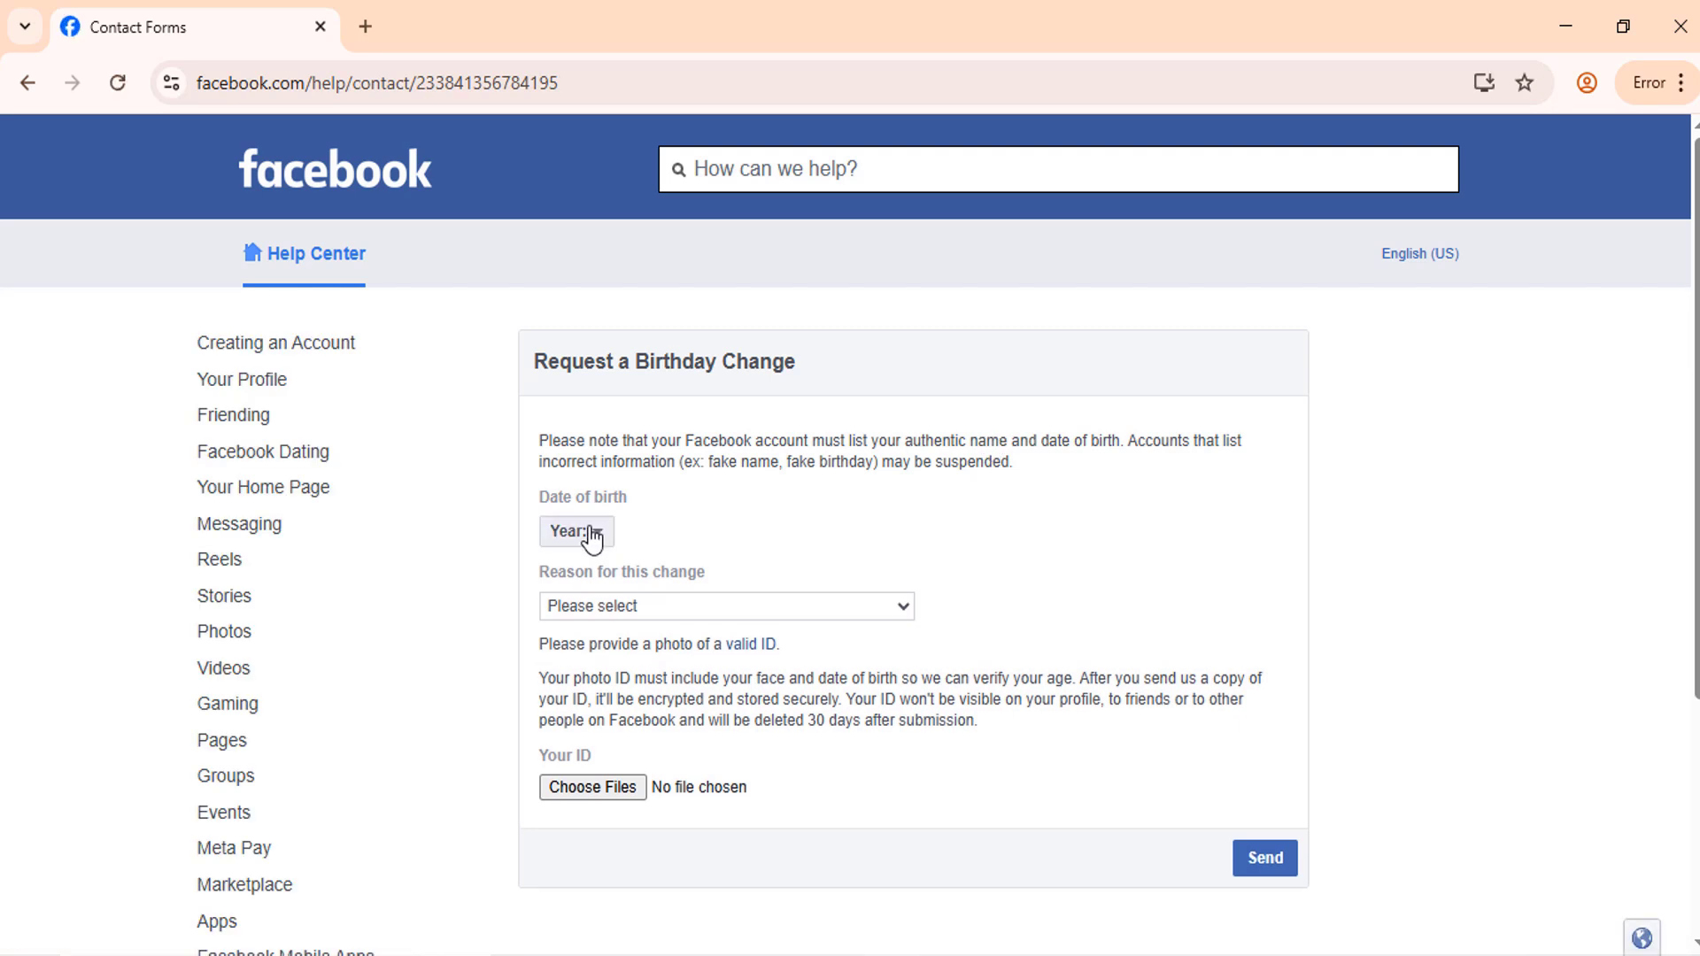
Select year 2000, month October and day 5 in the date of birth dropdowns
left_click(589, 534)
mouse_move(614, 160)
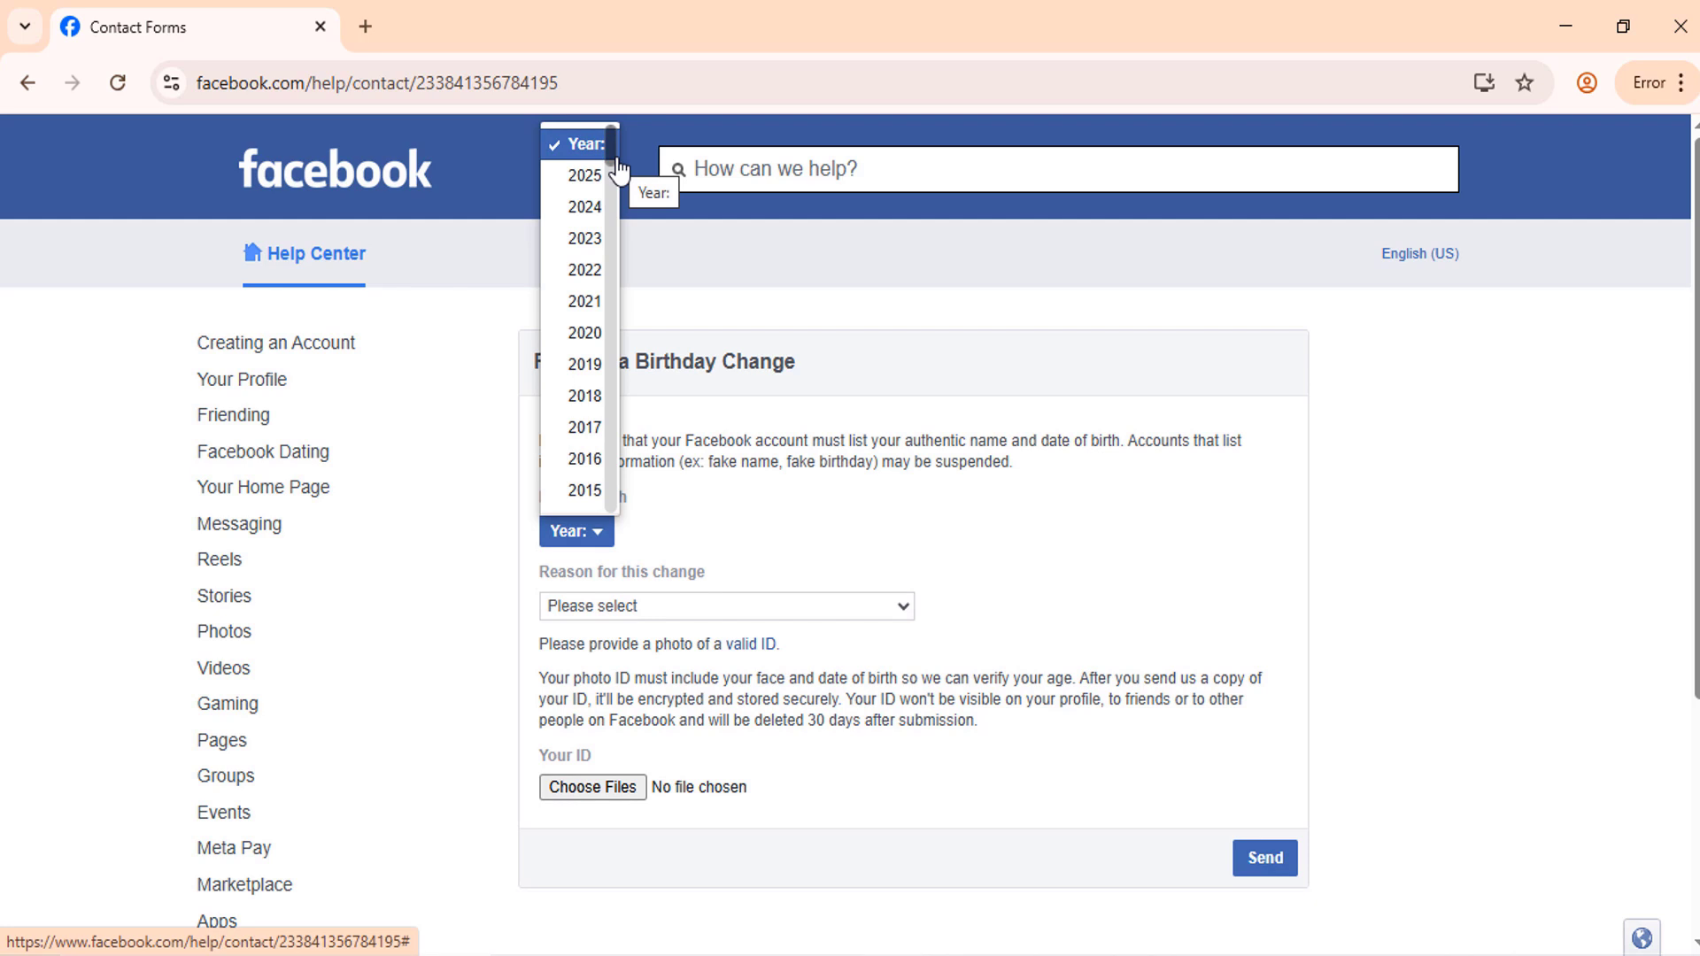
left_click_drag(615, 166, 618, 217)
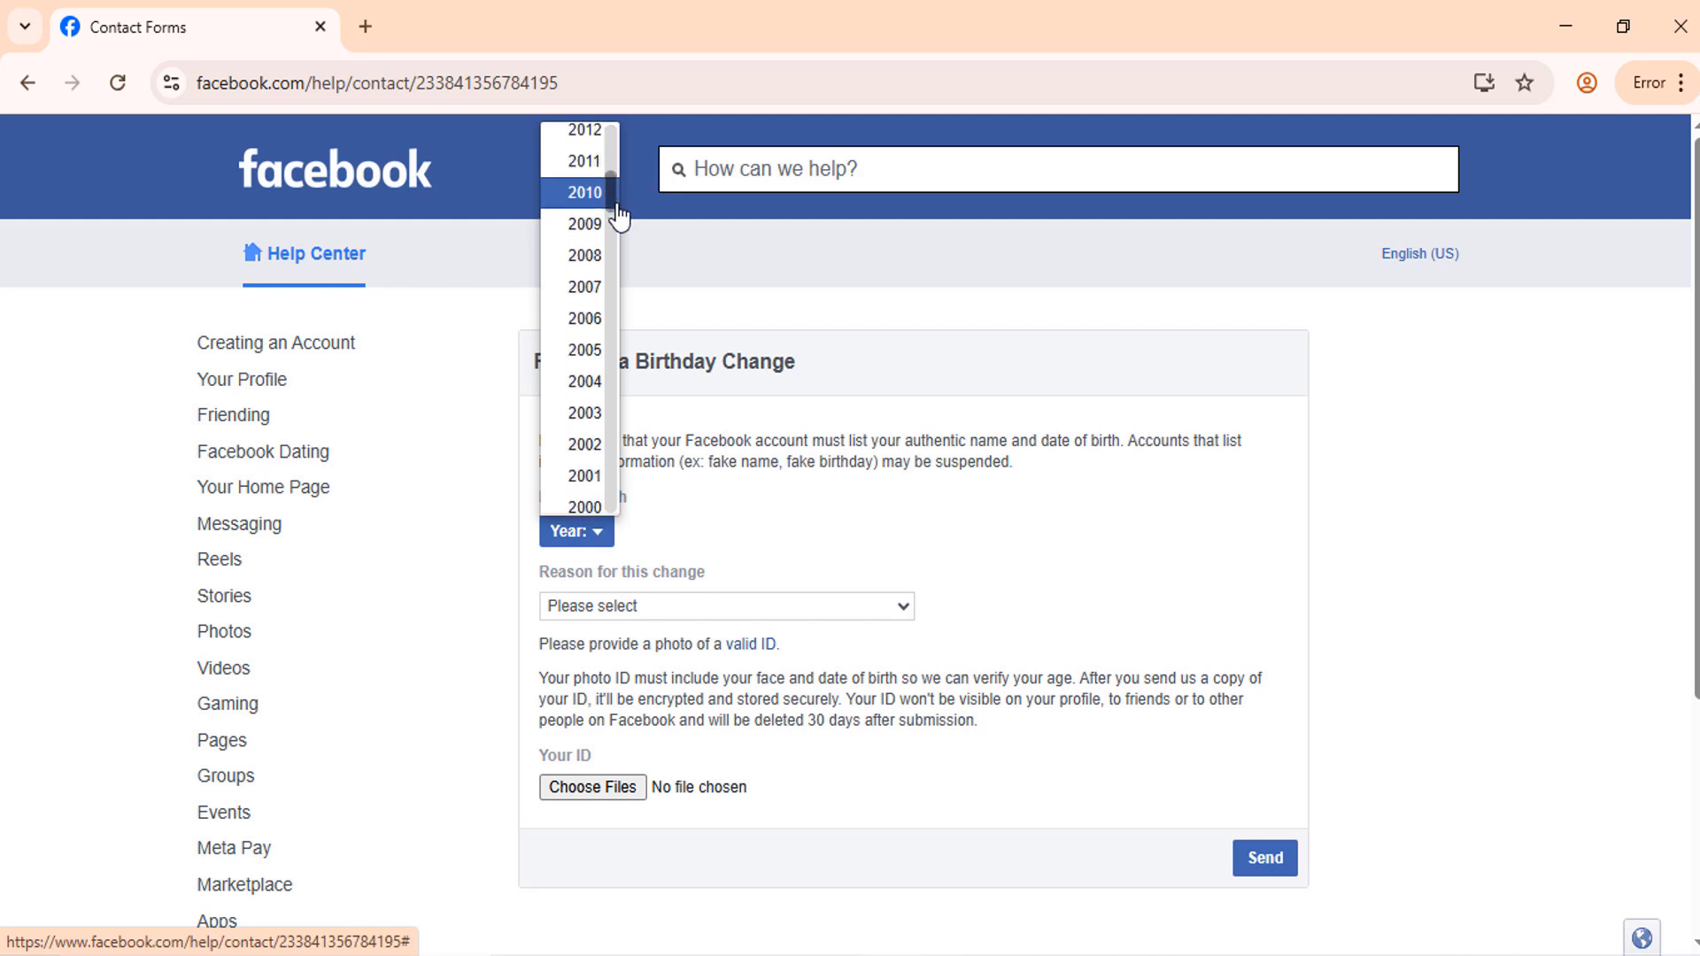
left_click(589, 507)
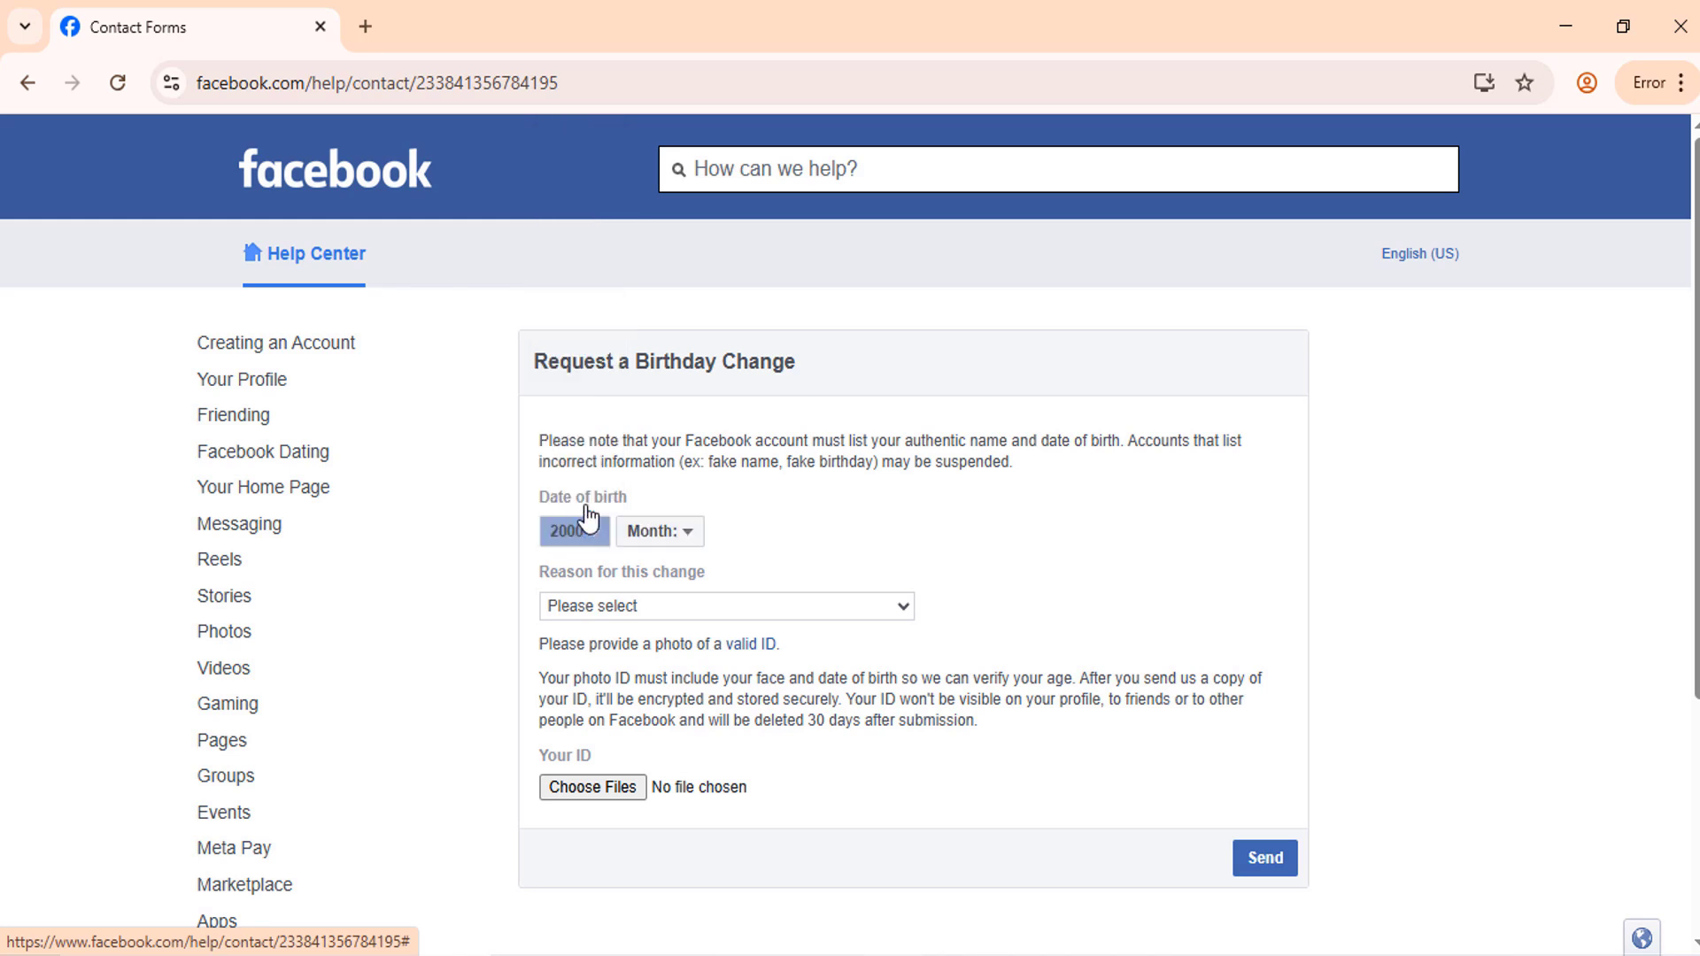
left_click(641, 536)
left_click(674, 463)
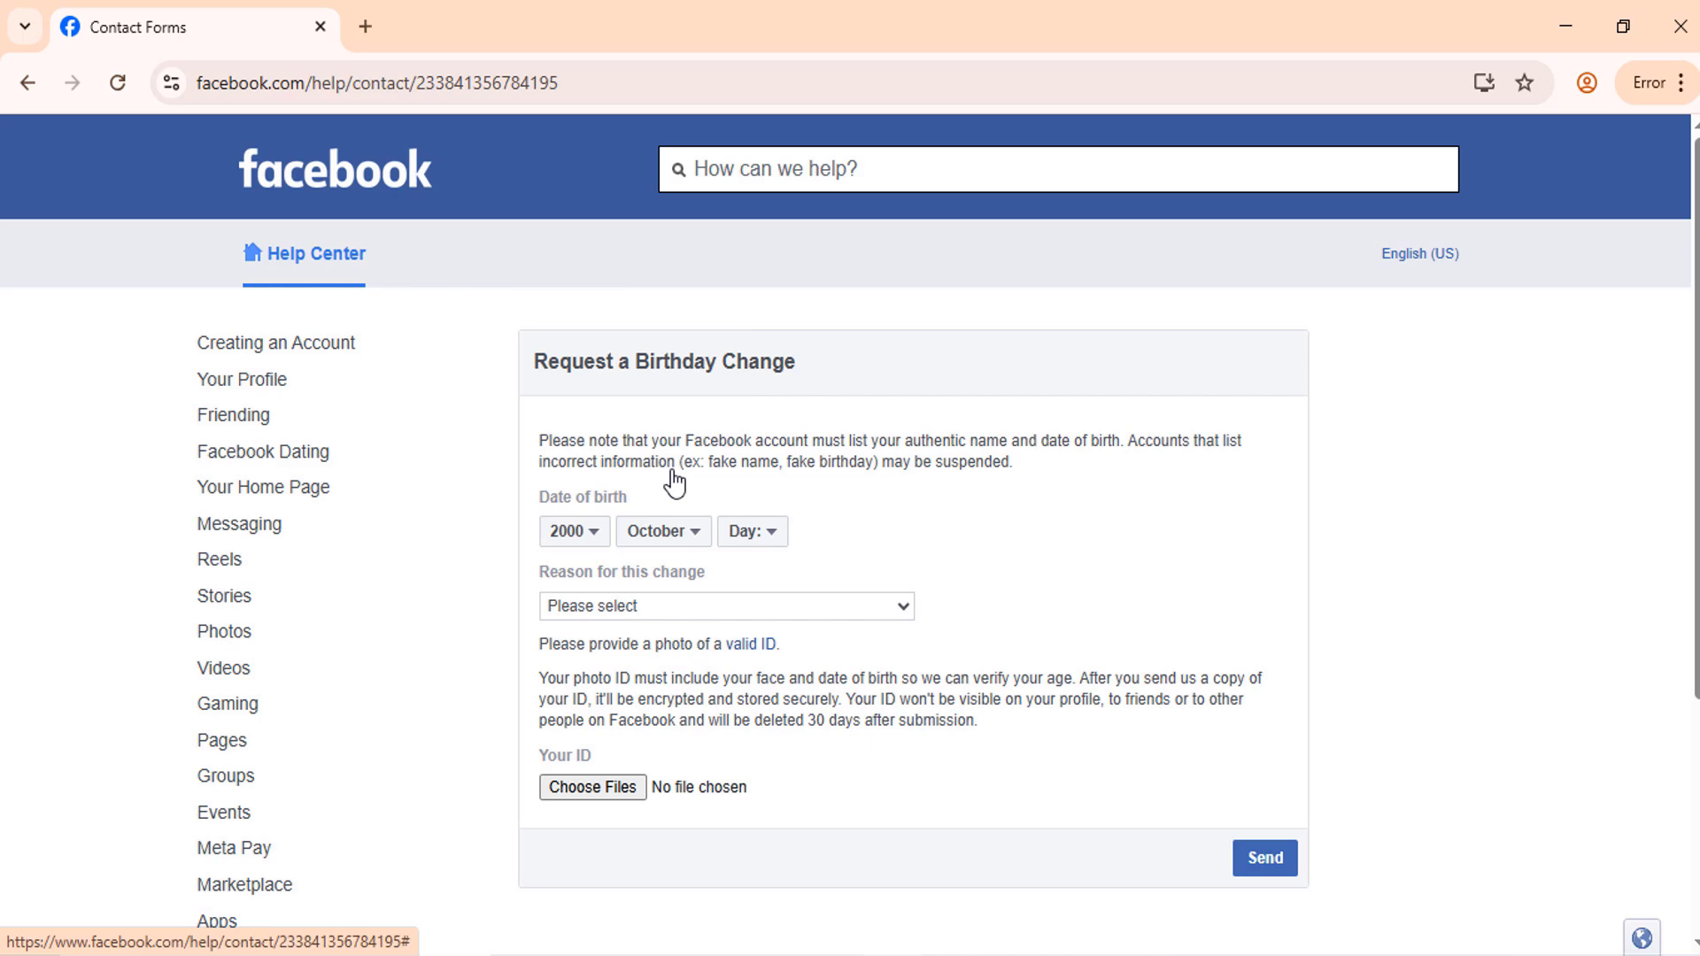
left_click(751, 531)
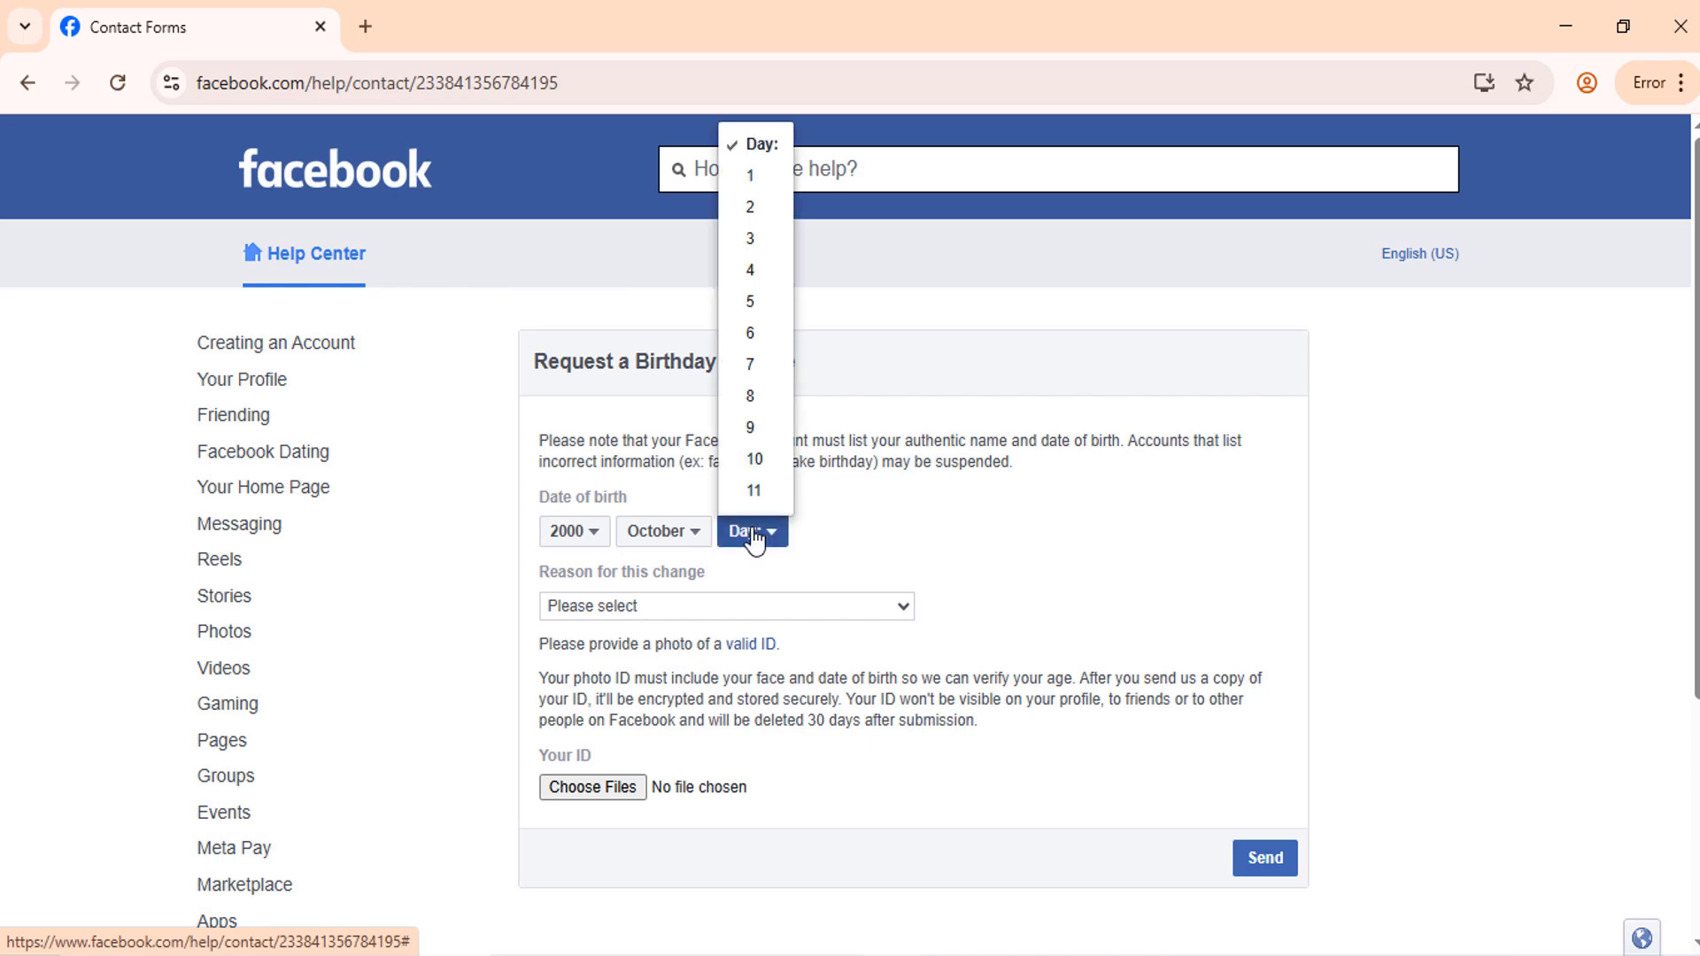
left_click(755, 316)
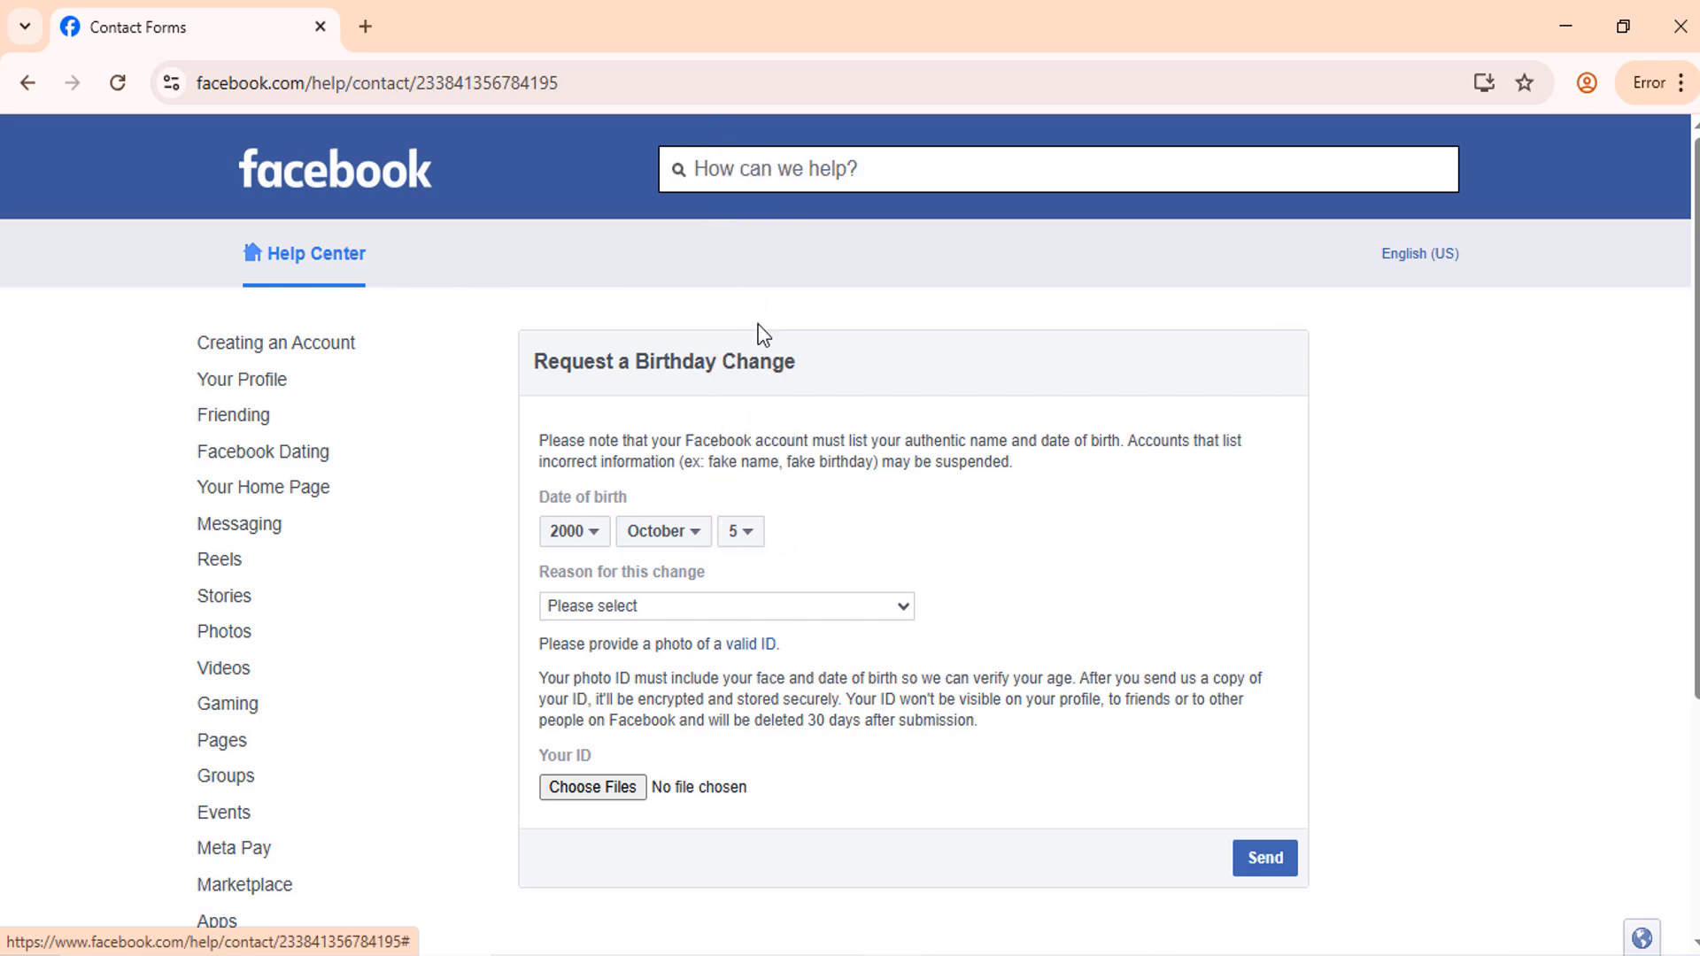
Choose "This is my real birthday" from the reason dropdown
left_click(721, 607)
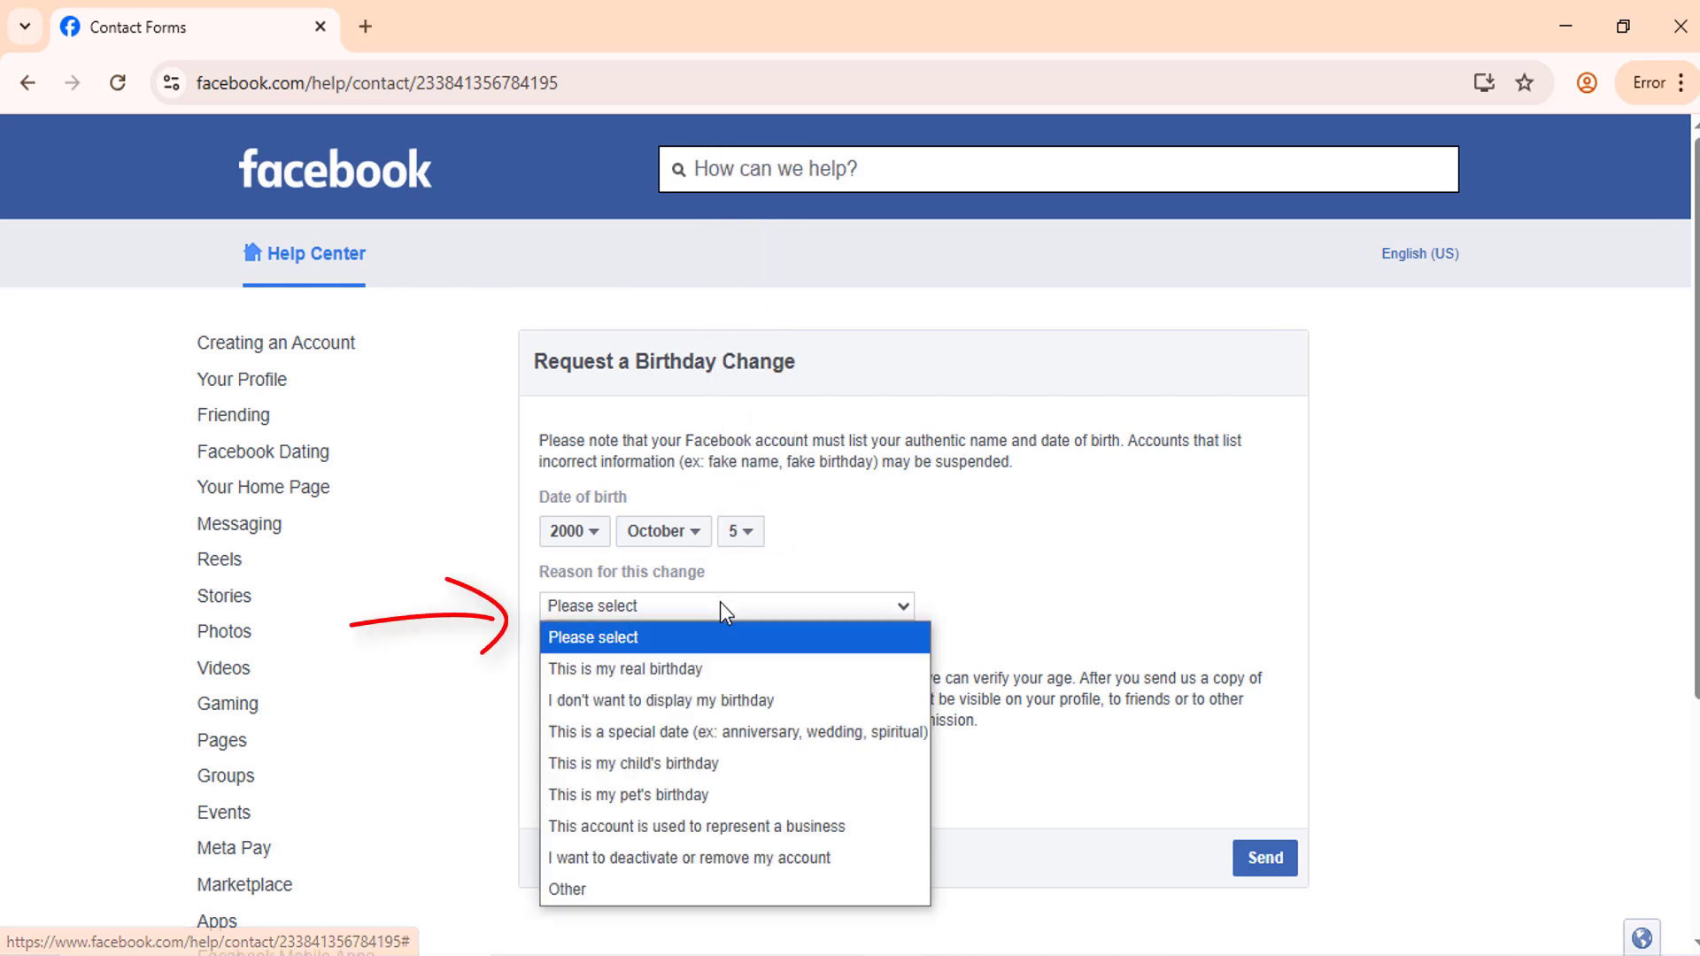
left_click(719, 673)
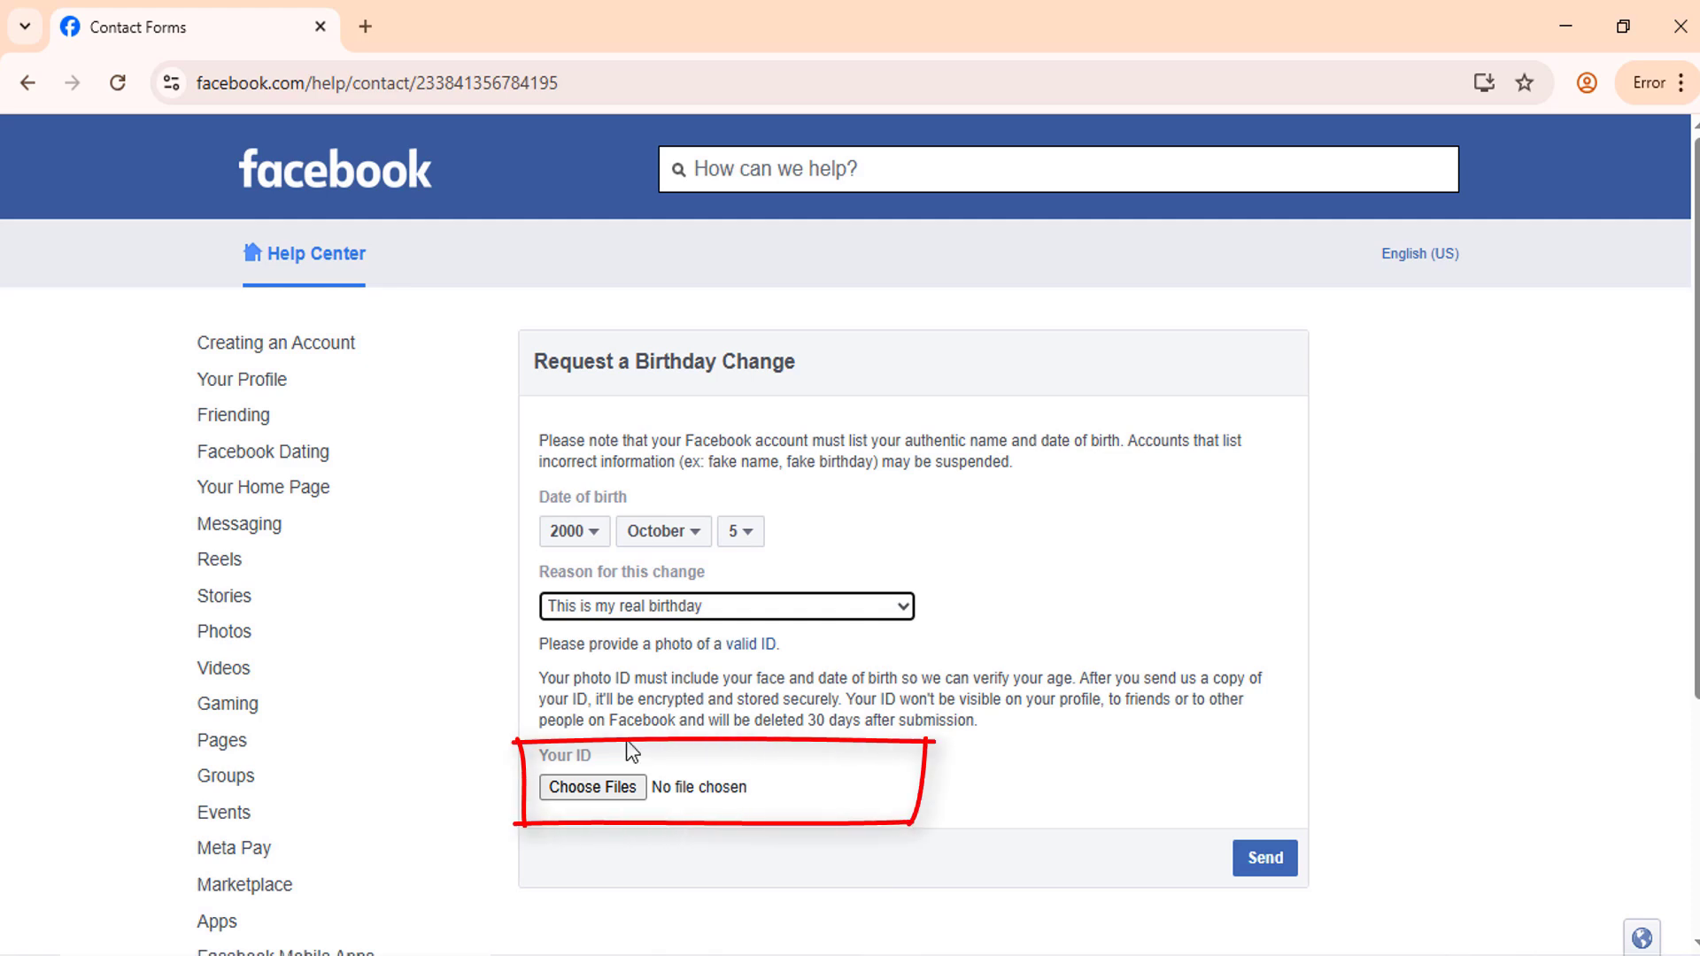
Attach the ID photo sd.jpeg through the Choose Files picker
left_click(604, 785)
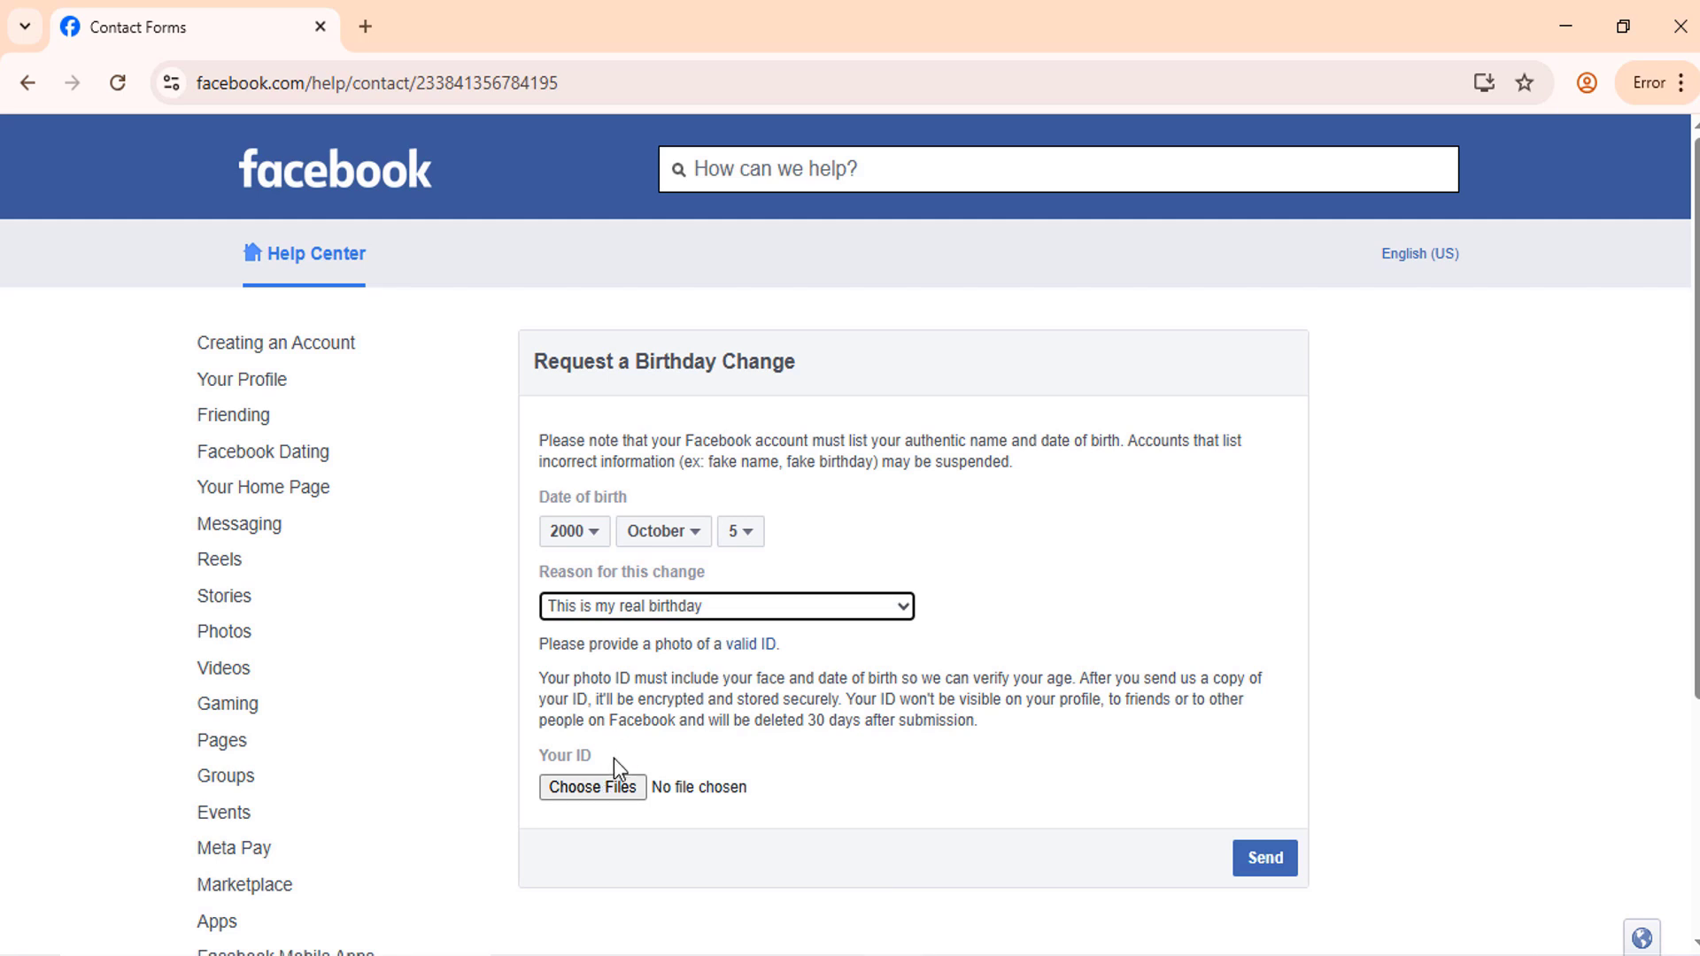
left_click(605, 786)
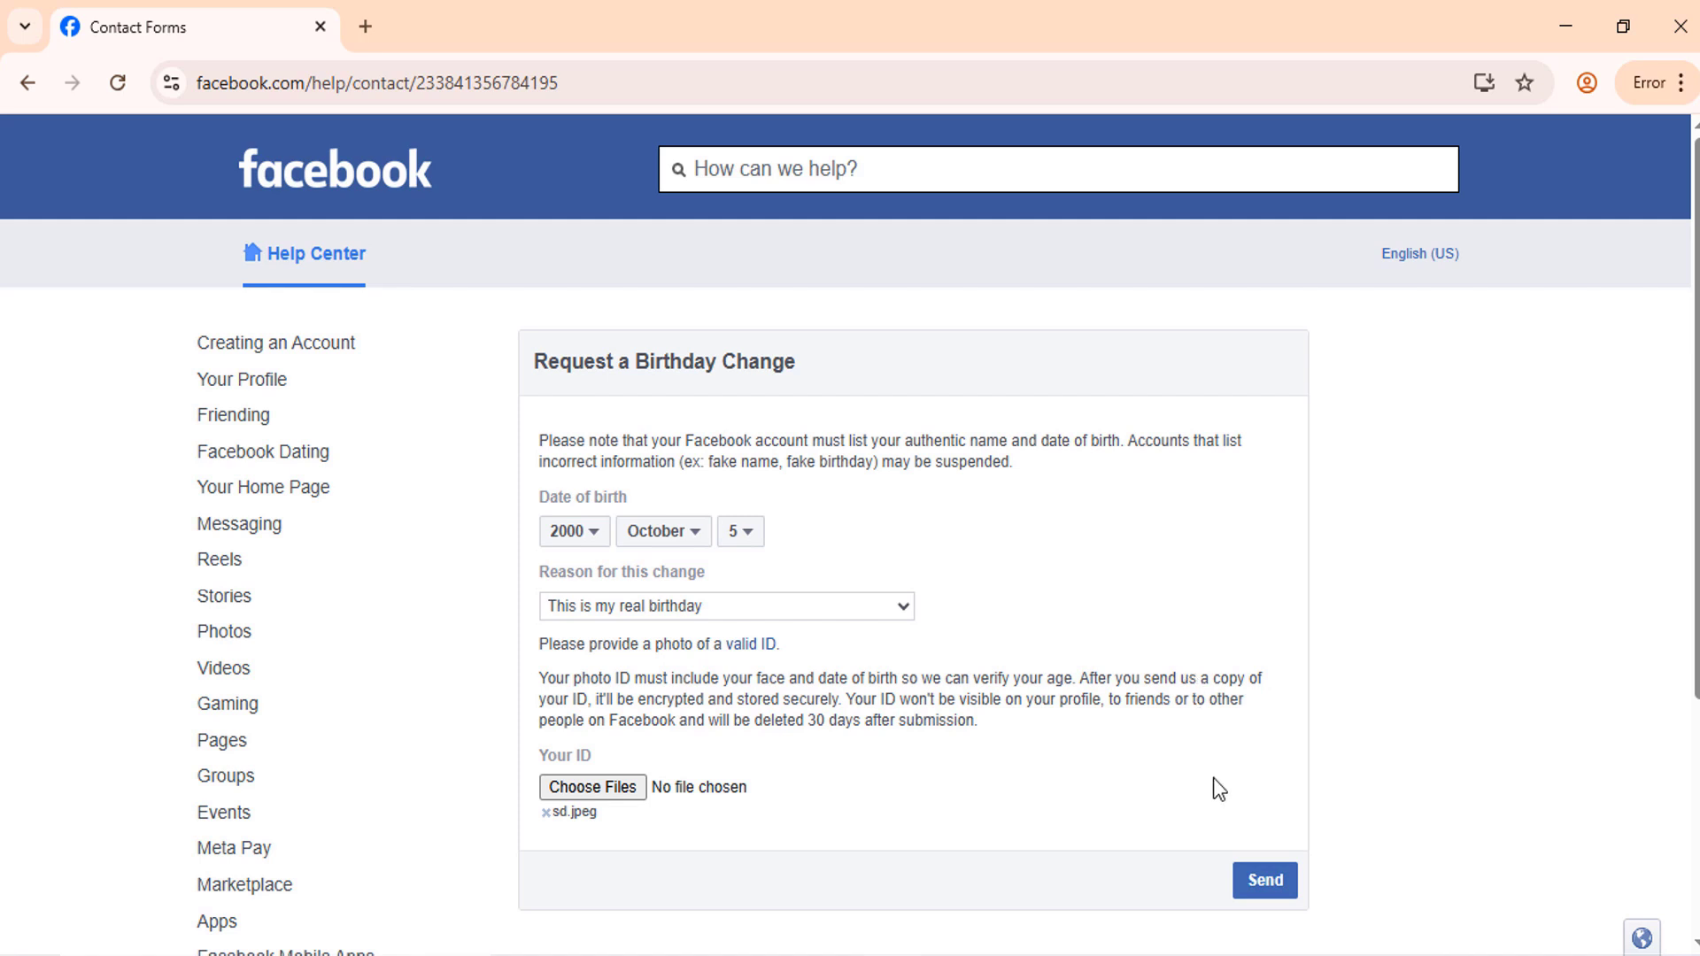
Send the completed birthday change request and wait for the success confirmation
left_click(1263, 884)
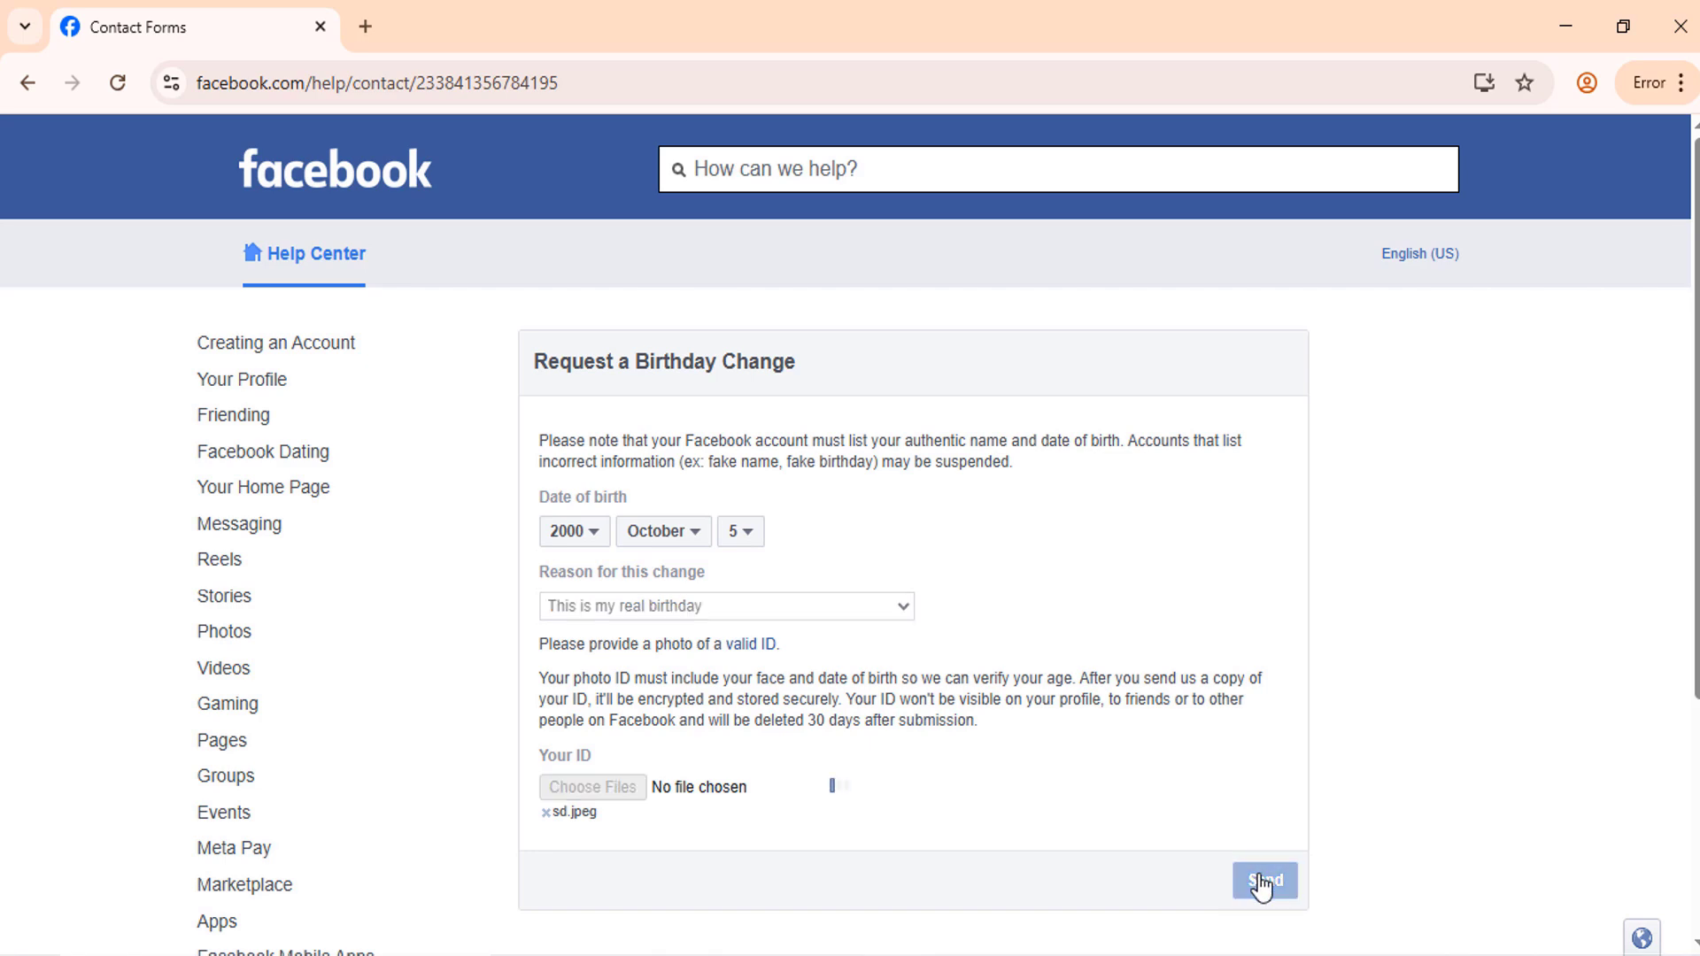